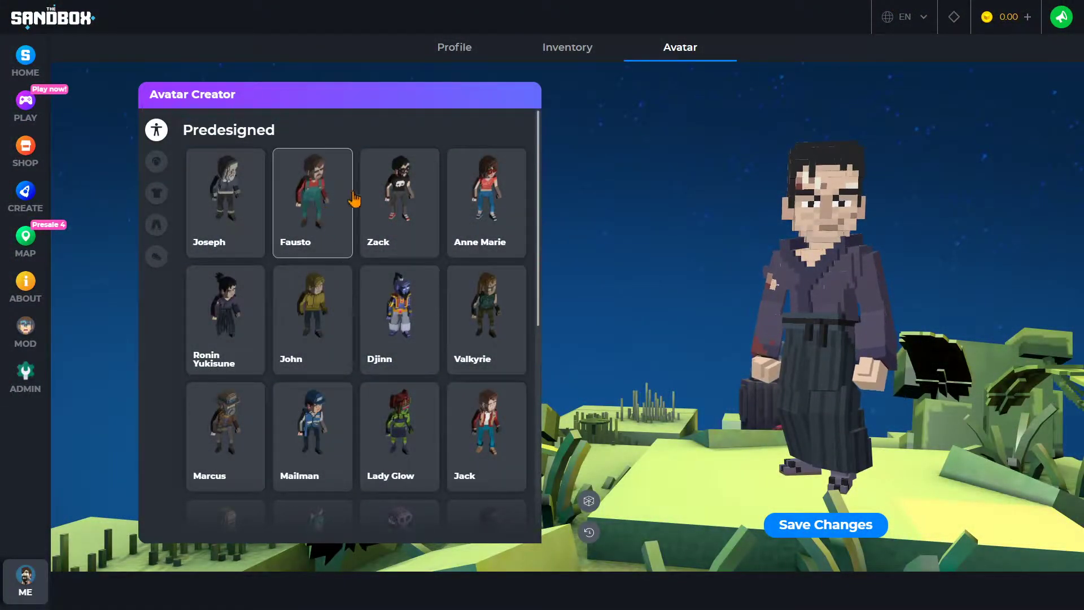
Step: Preview the Zack avatar, then choose the Windows download of VoxEdit Beta from the Create page
{"action": "left_click", "coordinate": [391, 182]}
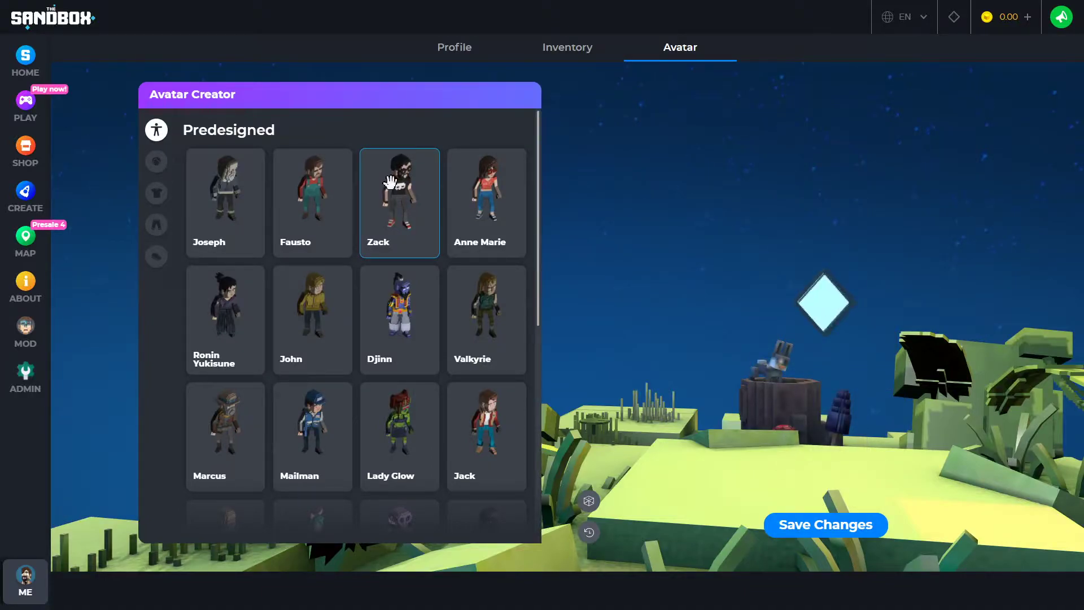
{"action": "left_click_drag", "start_coordinate": [621, 285], "coordinate": [602, 375]}
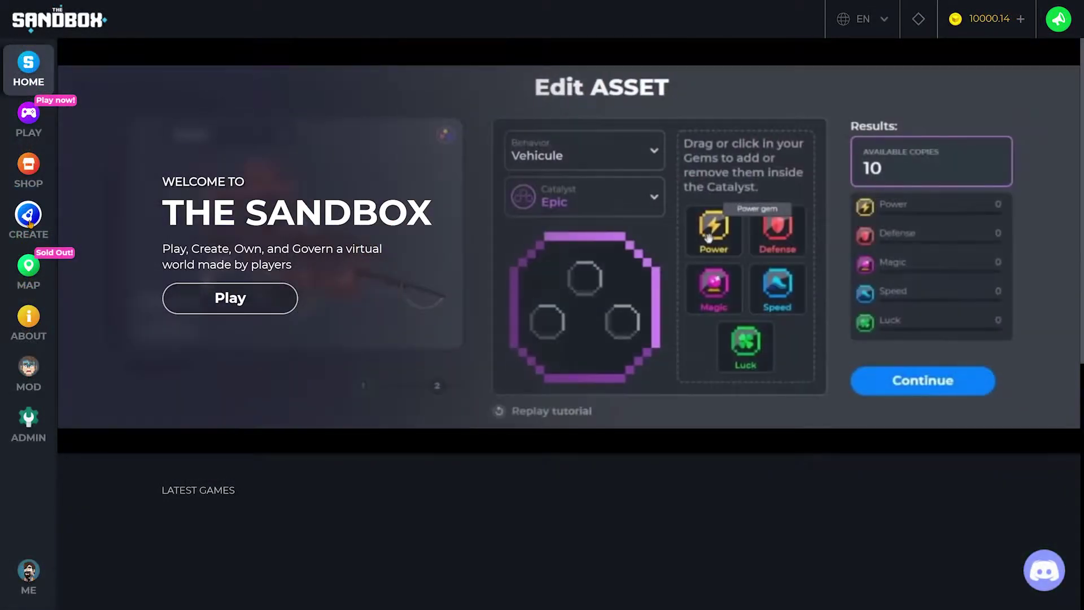
{"action": "left_click", "coordinate": [28, 220]}
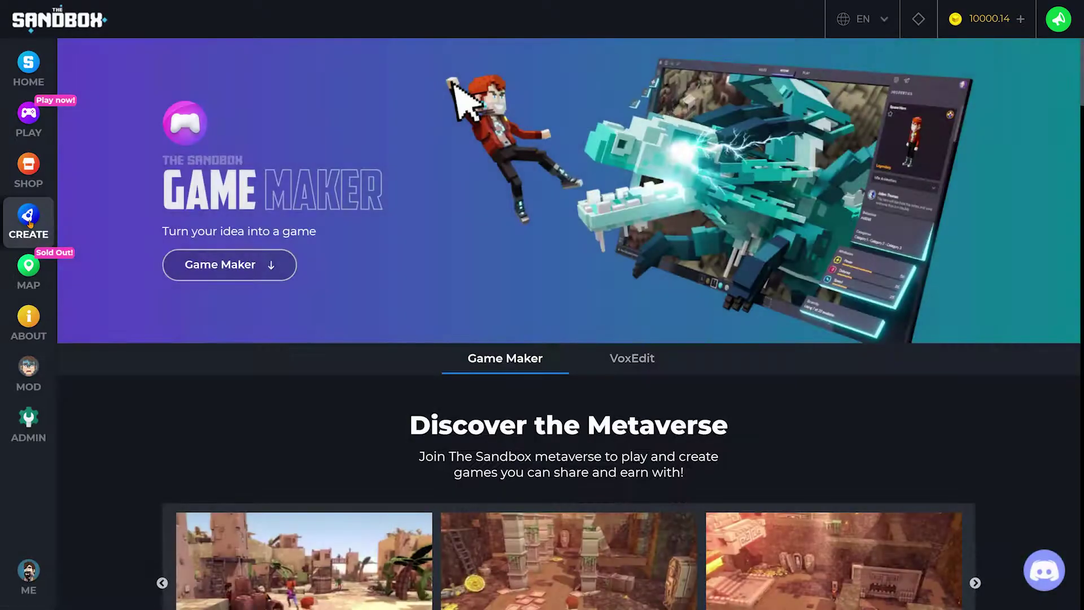
{"action": "left_click", "coordinate": [621, 361]}
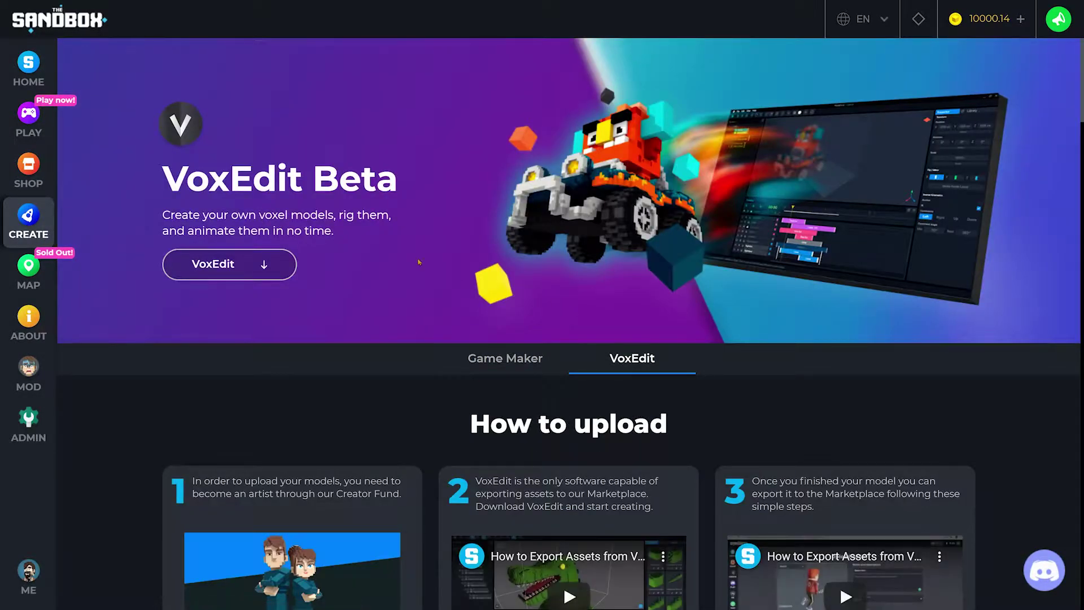
{"action": "left_click", "coordinate": [249, 273]}
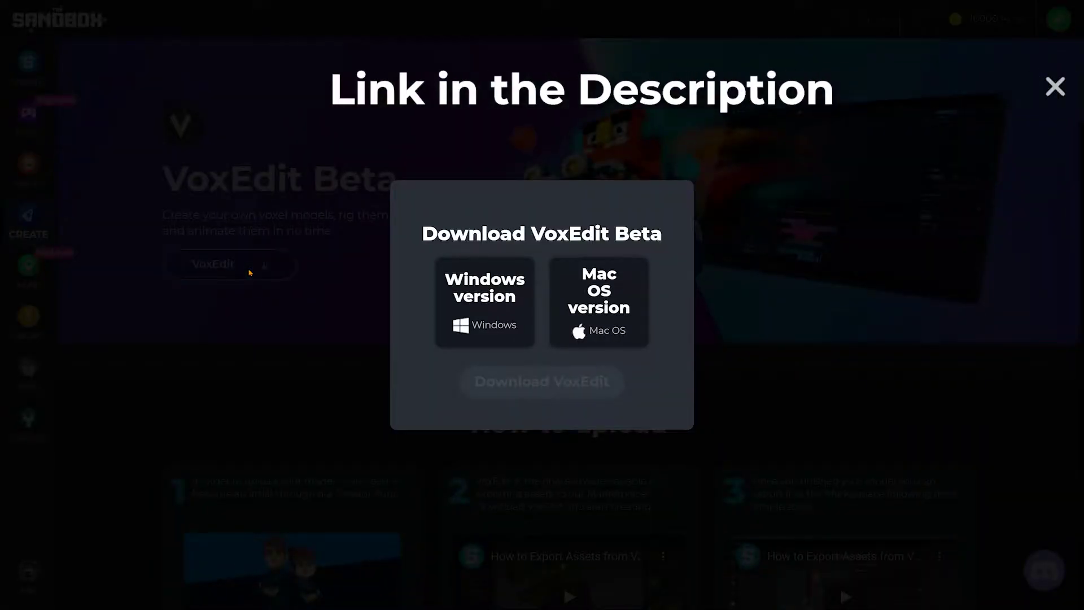
{"action": "left_click", "coordinate": [493, 312]}
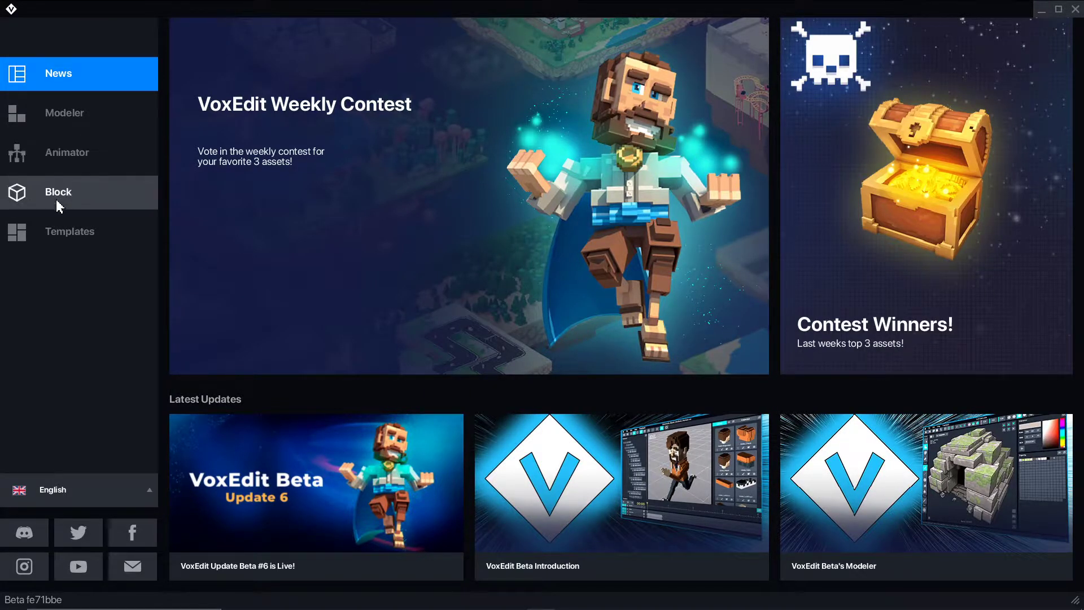
Step: Create a new project from the Avatar Head template, named 'head test'
{"action": "left_click", "coordinate": [58, 232]}
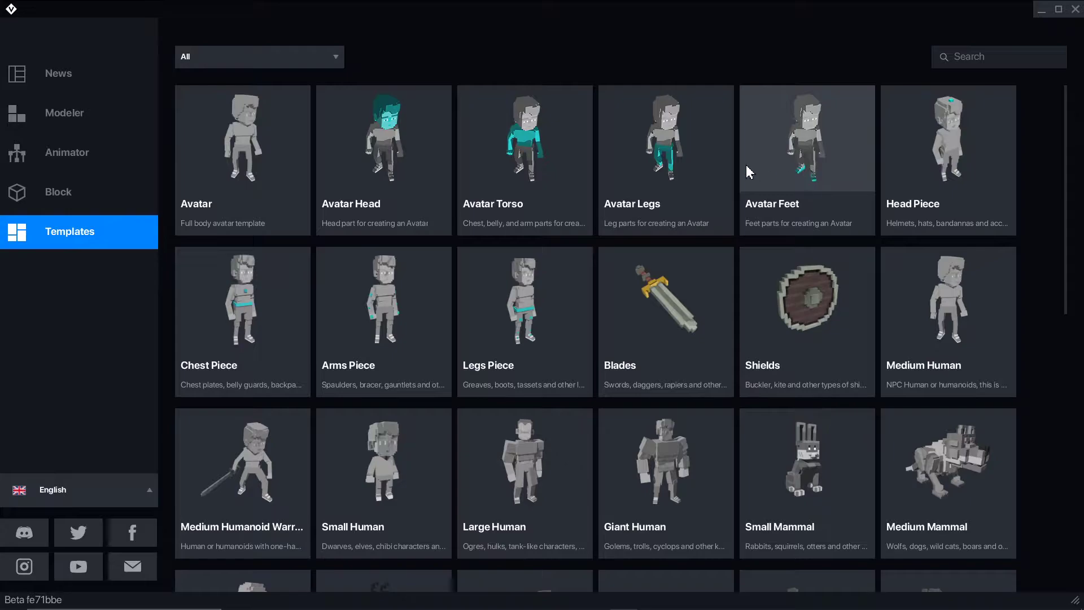
{"action": "left_click", "coordinate": [381, 165]}
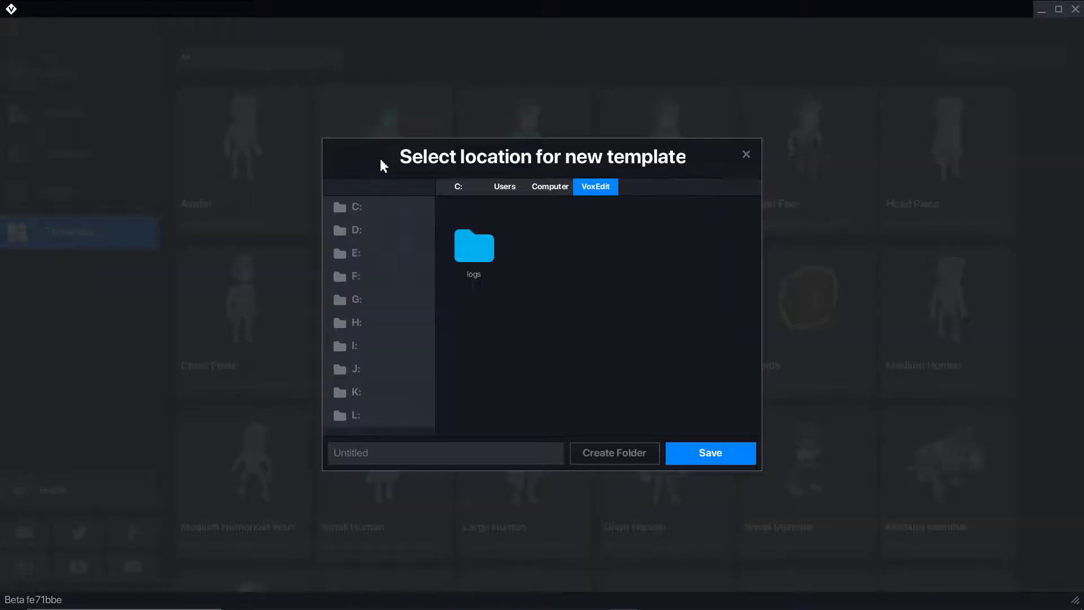
{"action": "left_click", "coordinate": [501, 457]}
{"action": "type", "text": "head test"}
Step: Save the template, preview the Run 01 animation, return to Idle 01, and stop playback
{"action": "left_click", "coordinate": [696, 453]}
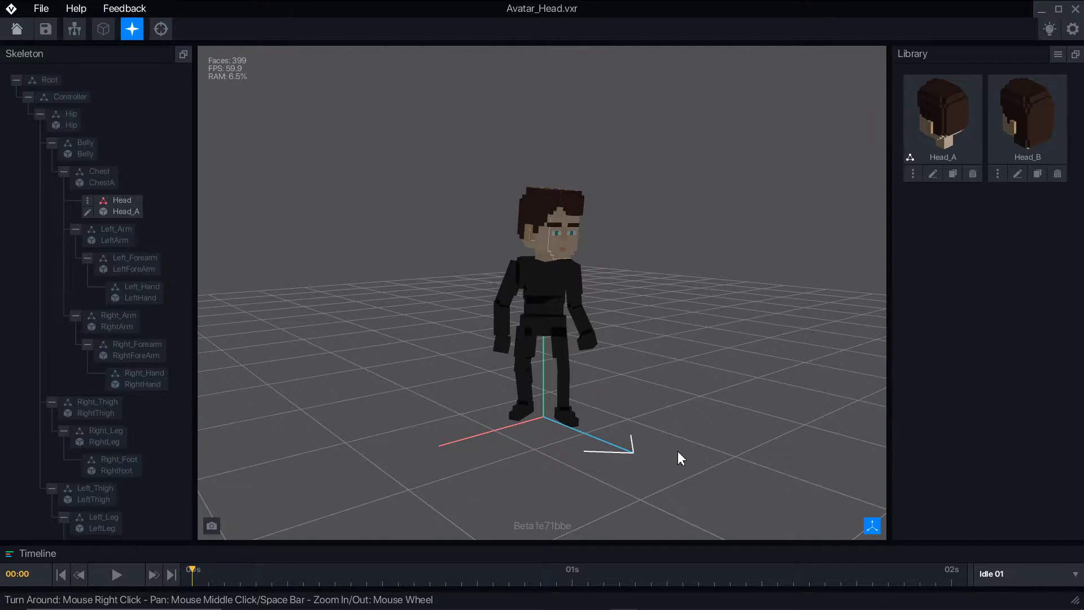
{"action": "scroll", "coordinate": [547, 295], "scroll_direction": "up", "scroll_amount": 3}
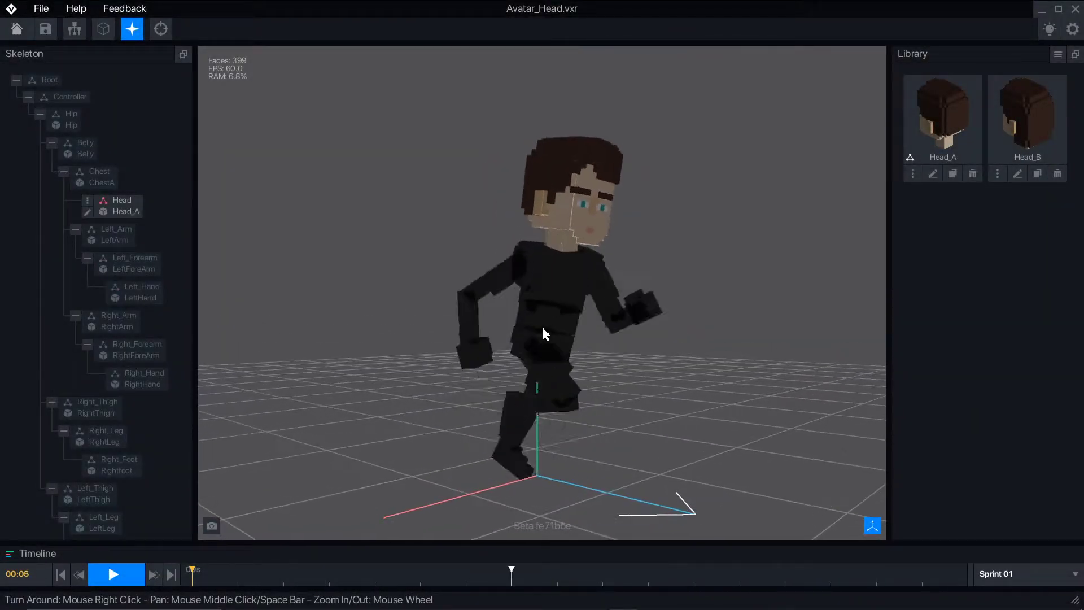
{"action": "left_click", "coordinate": [1032, 575]}
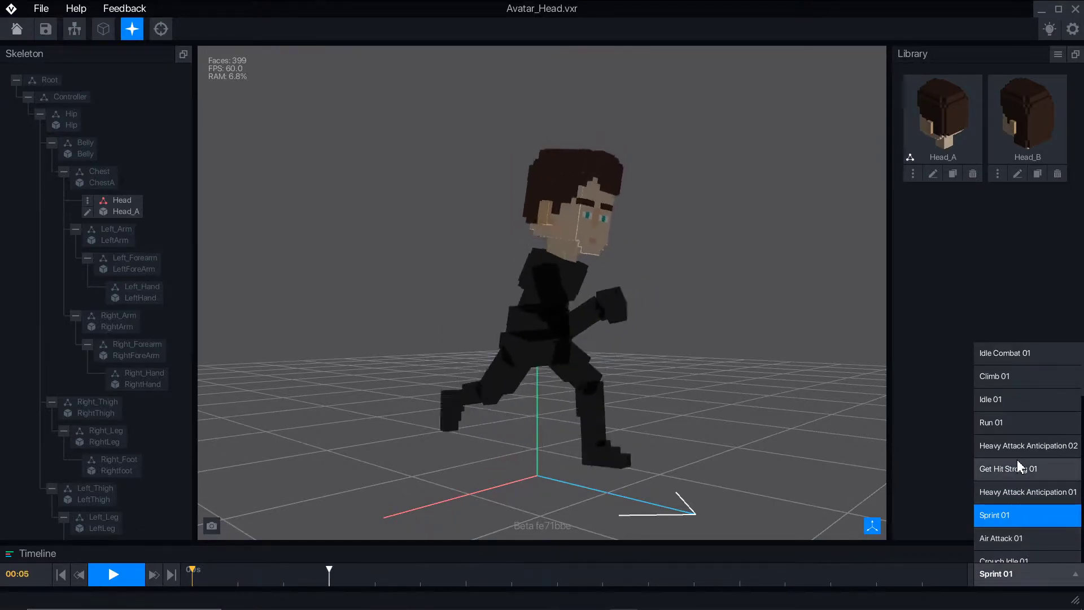
{"action": "left_click", "coordinate": [1028, 427]}
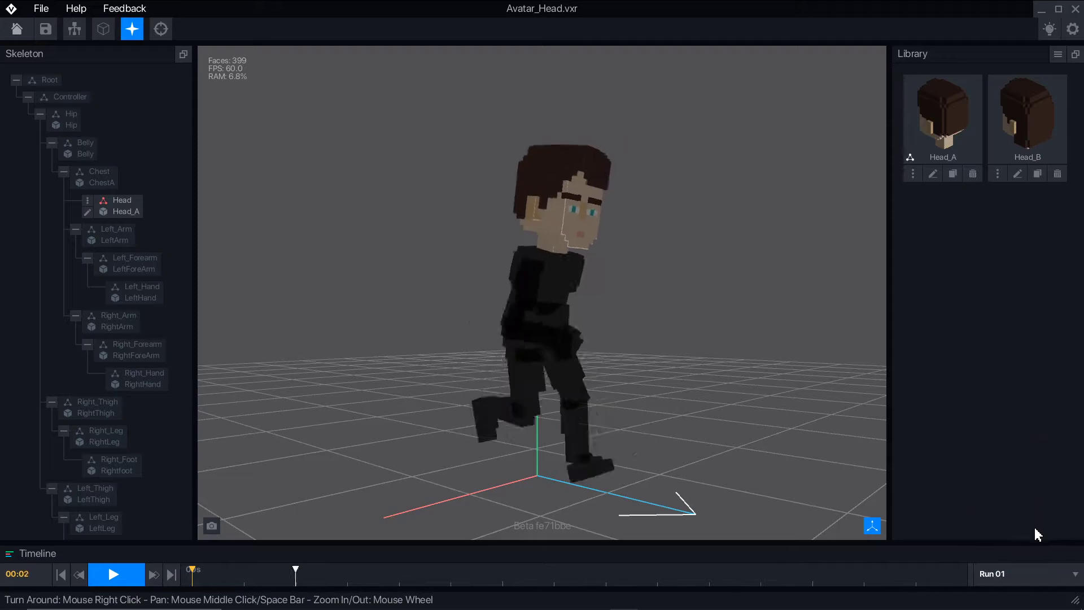
{"action": "left_click", "coordinate": [1028, 574]}
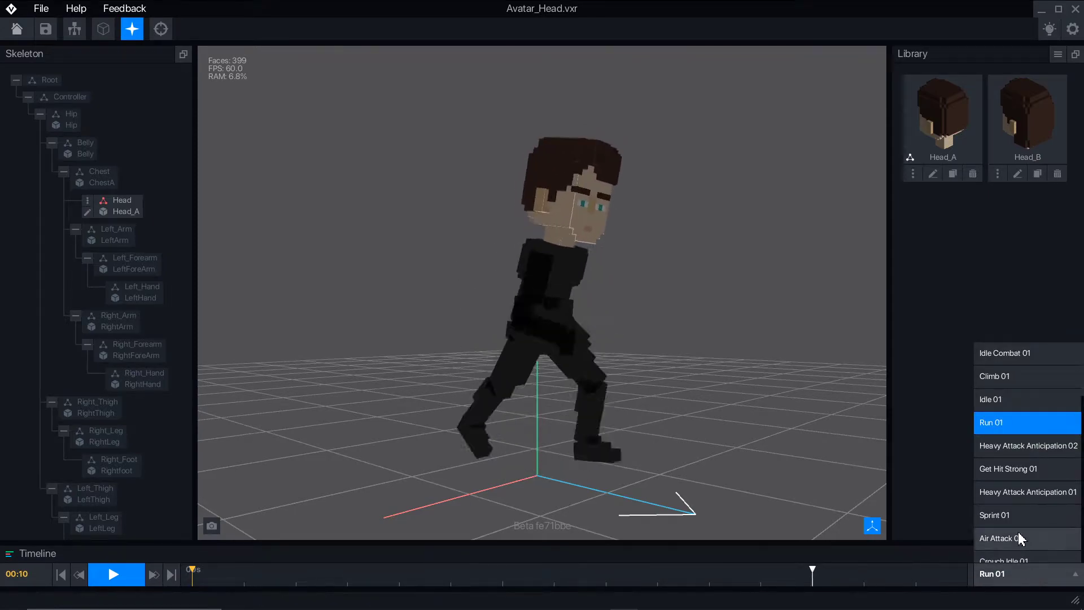
{"action": "left_click", "coordinate": [1017, 396]}
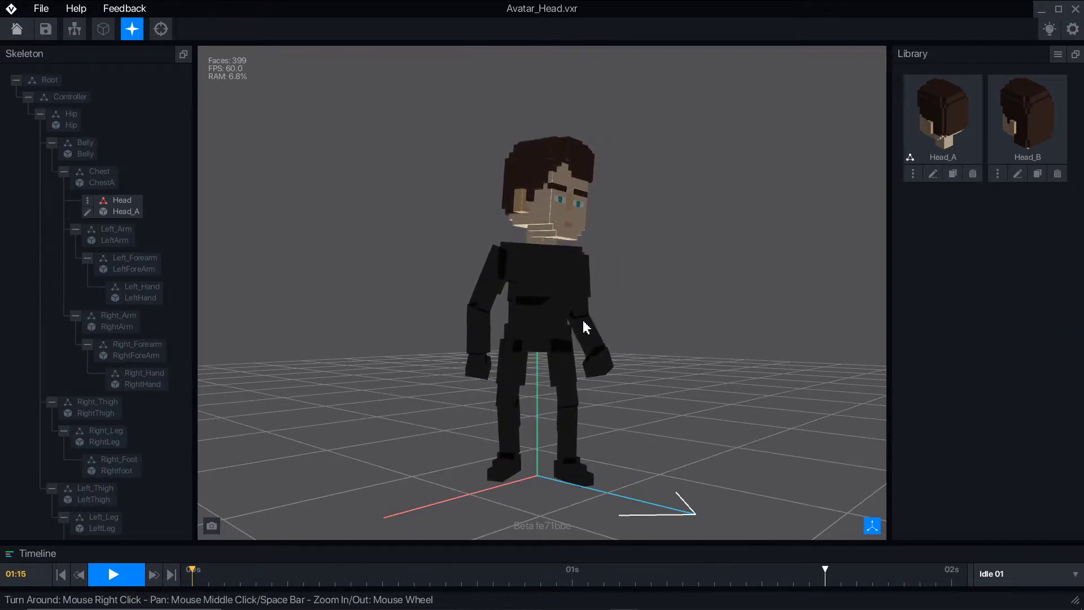
{"action": "right_click_drag", "start_coordinate": [578, 325], "coordinate": [307, 471]}
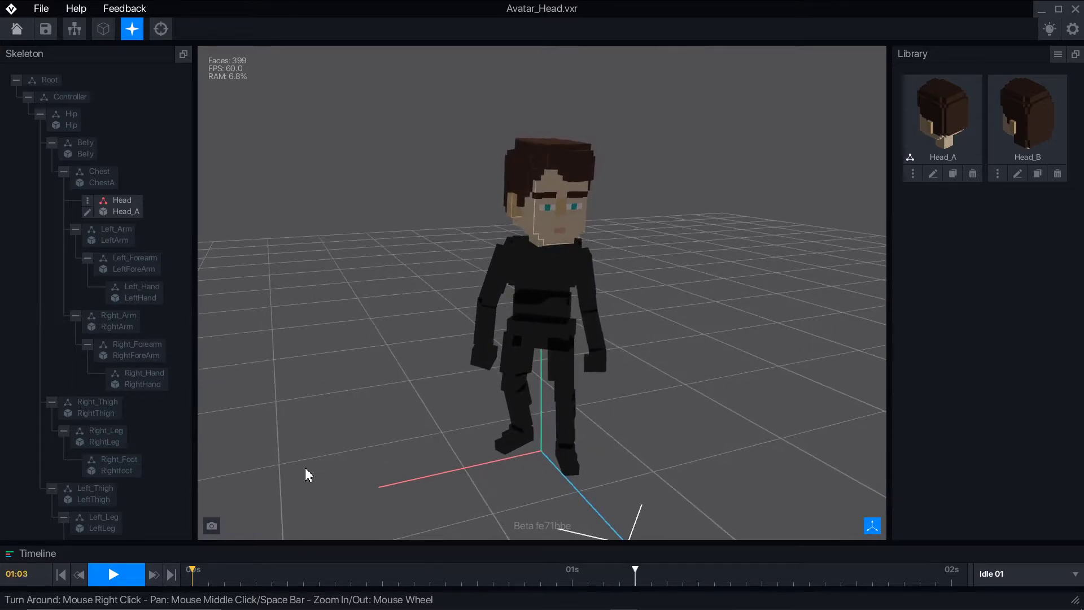
{"action": "left_click", "coordinate": [116, 575]}
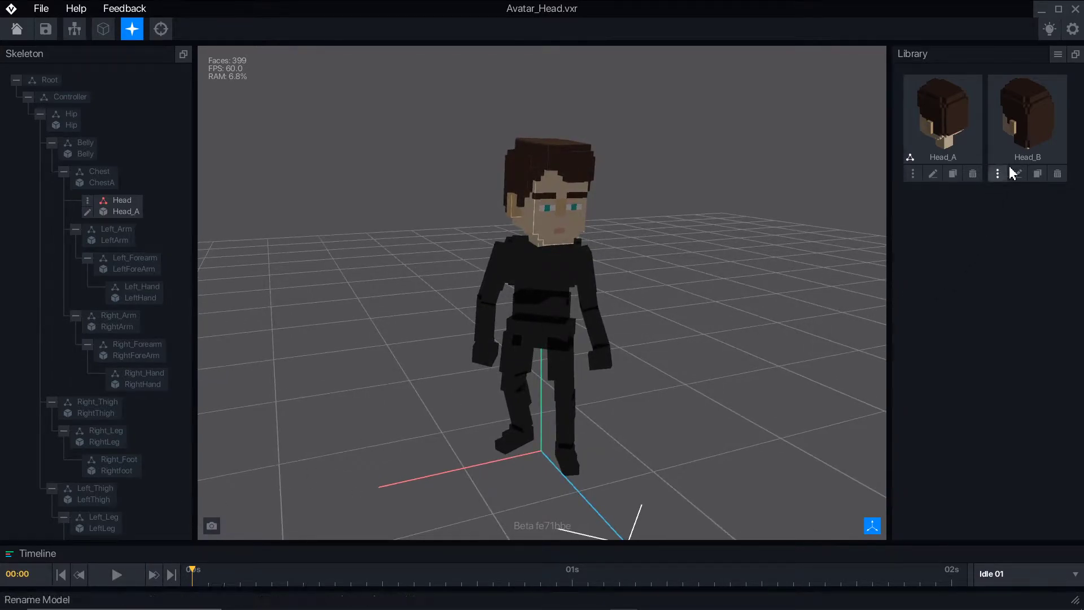
Step: Try Head_B on the Head bone, restore Head_A, and open Head_A for voxel editing
{"action": "left_click_drag", "start_coordinate": [1011, 169], "coordinate": [122, 210]}
{"action": "right_click_drag", "start_coordinate": [471, 249], "coordinate": [518, 237]}
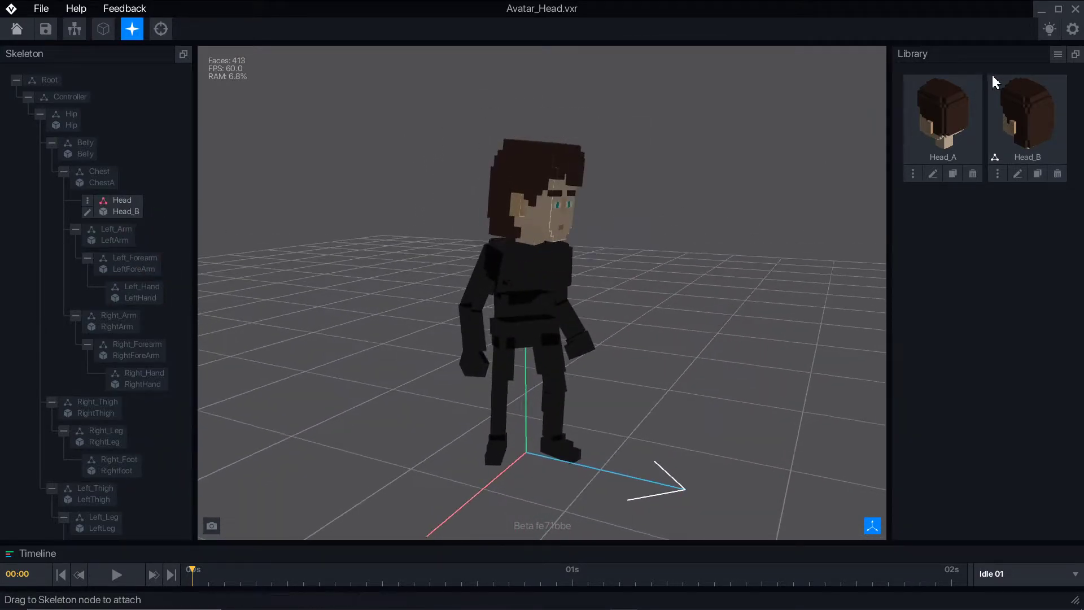
{"action": "left_click_drag", "start_coordinate": [959, 110], "coordinate": [122, 210]}
{"action": "left_click", "coordinate": [535, 235]}
{"action": "right_click_drag", "start_coordinate": [535, 235], "coordinate": [532, 231]}
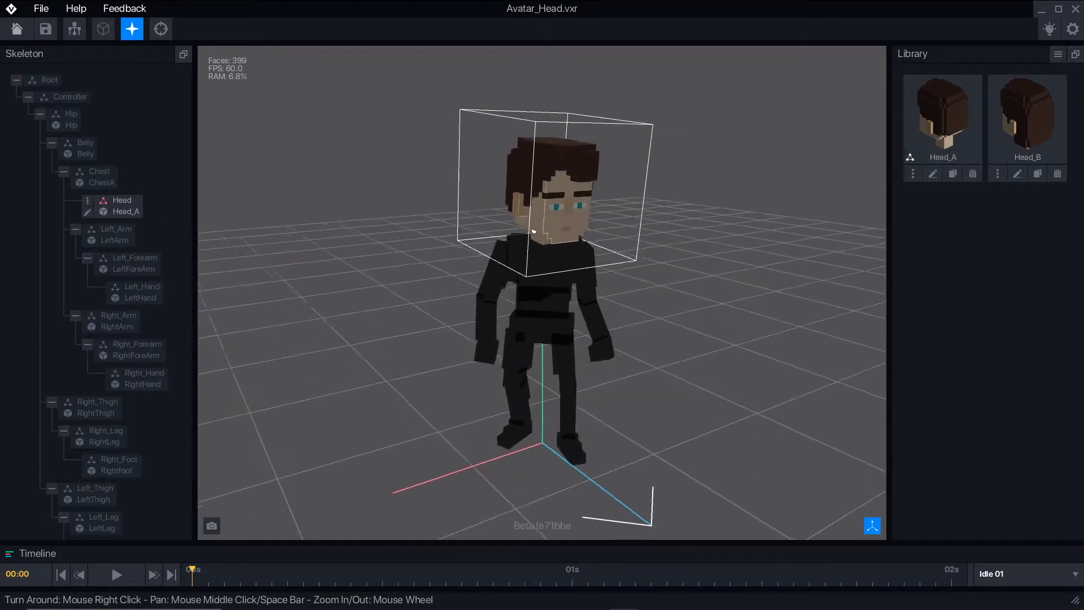
{"action": "left_click", "coordinate": [530, 229]}
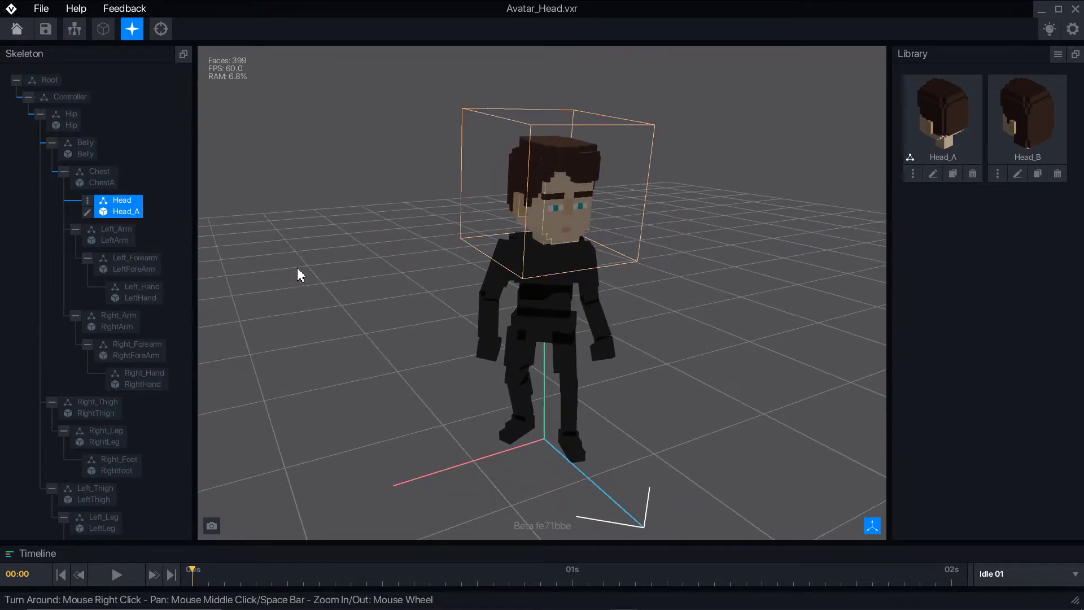
{"action": "left_click", "coordinate": [88, 213]}
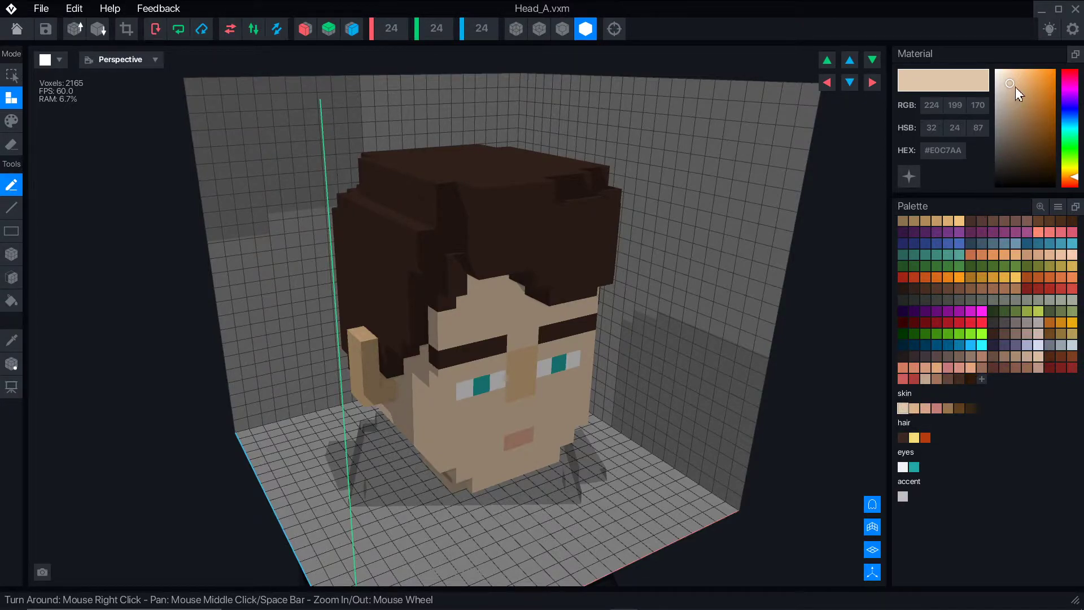
Step: Darken the skin colour to #6A543A and test Emissive on the teal eye colour, leaving it off
{"action": "mouse_move", "coordinate": [1011, 84]}
{"action": "left_mouse_down"}
{"action": "mouse_move", "coordinate": [1030, 145]}
{"action": "mouse_move", "coordinate": [1036, 100]}
{"action": "mouse_move", "coordinate": [1008, 90]}
{"action": "left_mouse_up"}
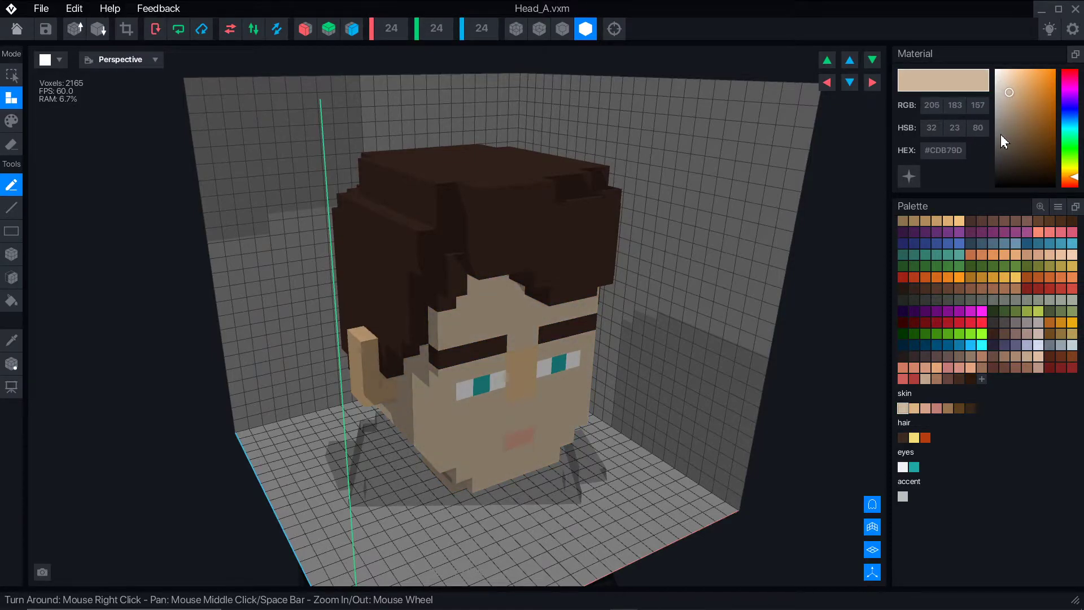
{"action": "left_click", "coordinate": [914, 467]}
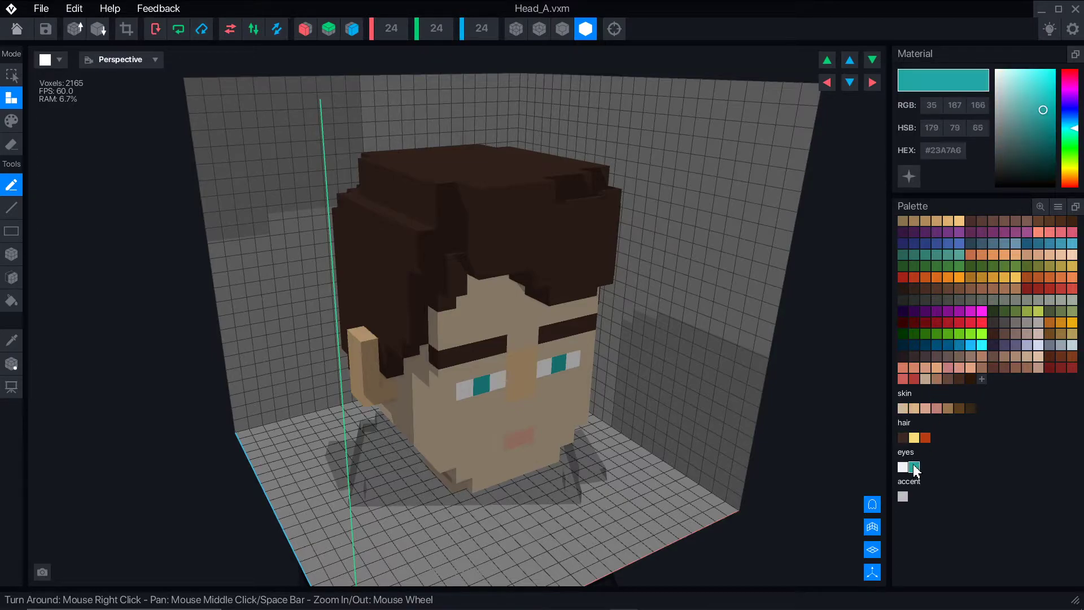
{"action": "left_click", "coordinate": [909, 175]}
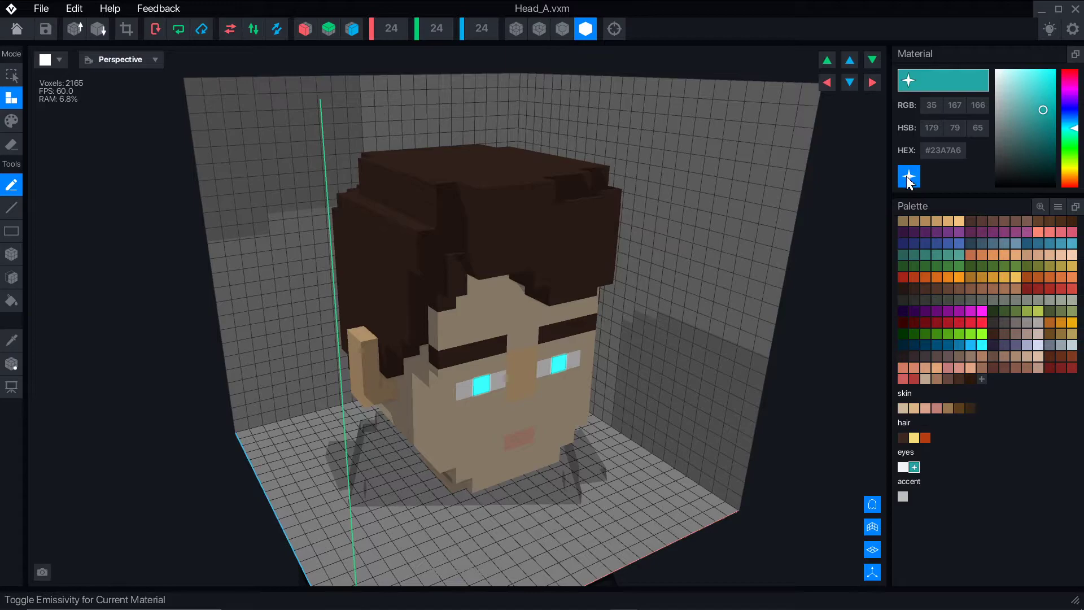
{"action": "left_click", "coordinate": [910, 178]}
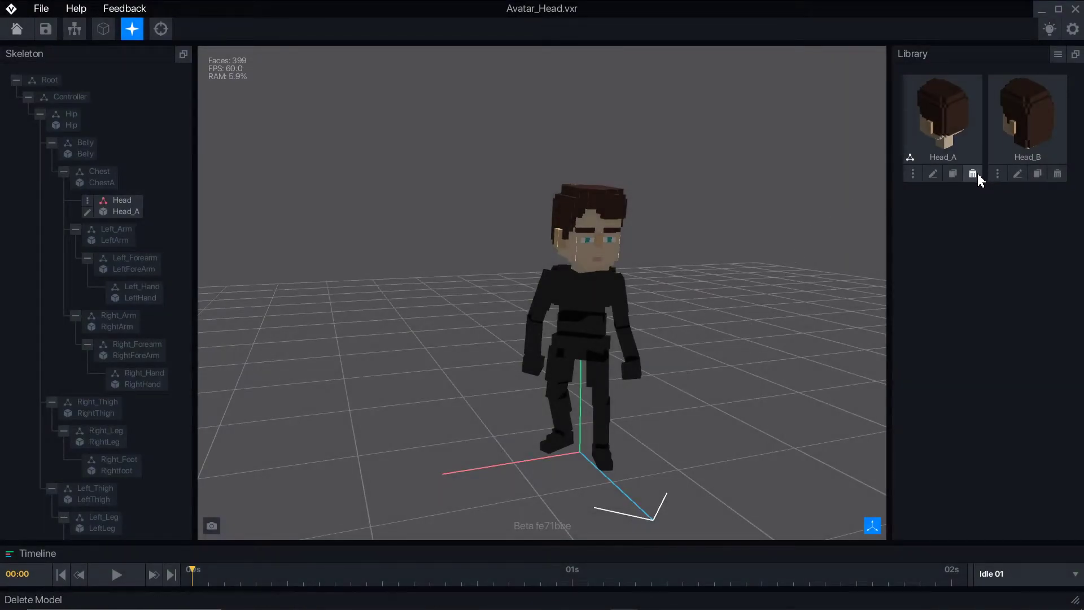
Step: Delete the default Head_A and Head_B models from the library
{"action": "scroll", "coordinate": [605, 262], "scroll_direction": "up", "scroll_amount": 3}
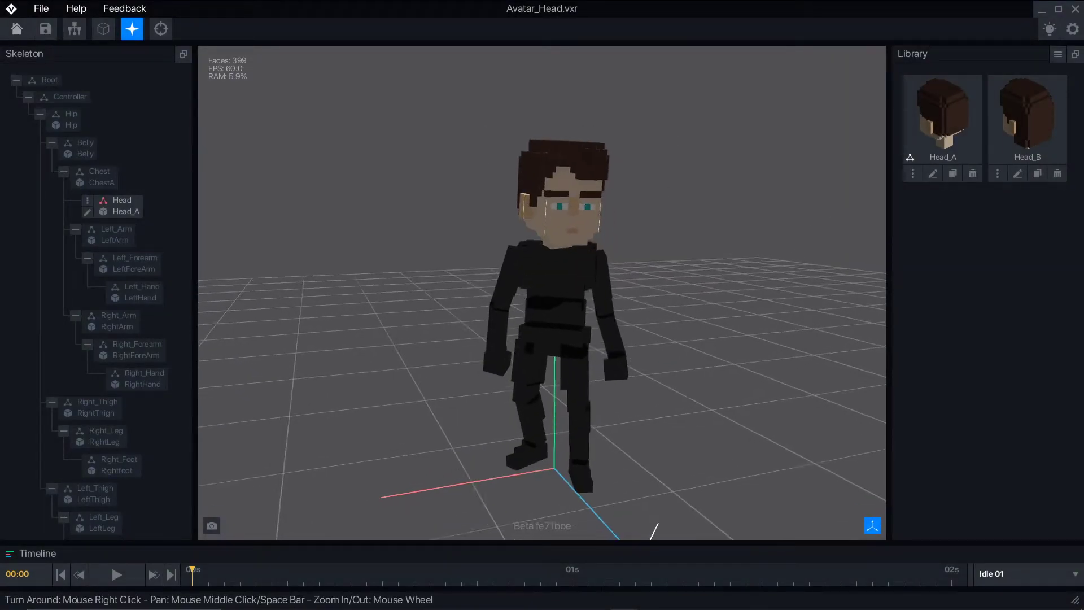
{"action": "left_click", "coordinate": [972, 173]}
{"action": "left_click", "coordinate": [510, 228]}
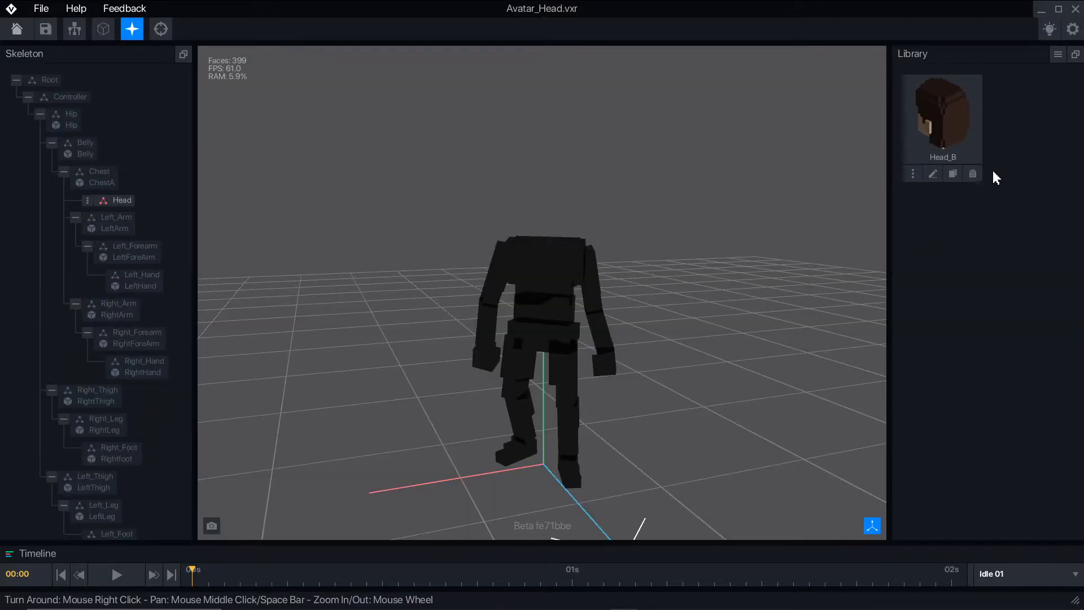
{"action": "left_click", "coordinate": [972, 174]}
{"action": "left_click", "coordinate": [476, 229]}
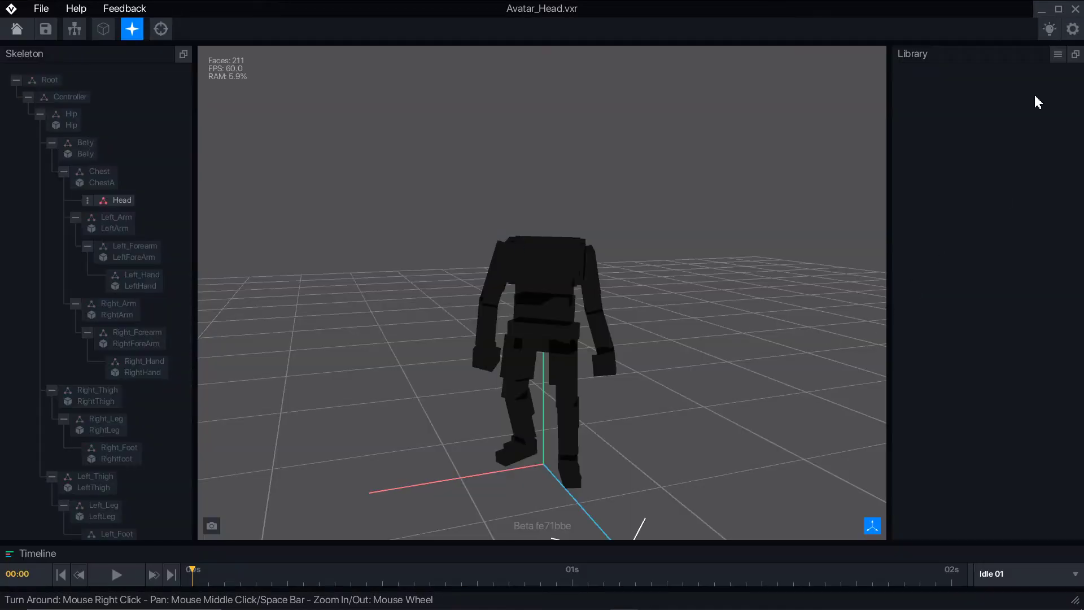
Step: Import the bearded wizard Head_A VXM file and attach it to the Head bone
{"action": "left_click", "coordinate": [1058, 53]}
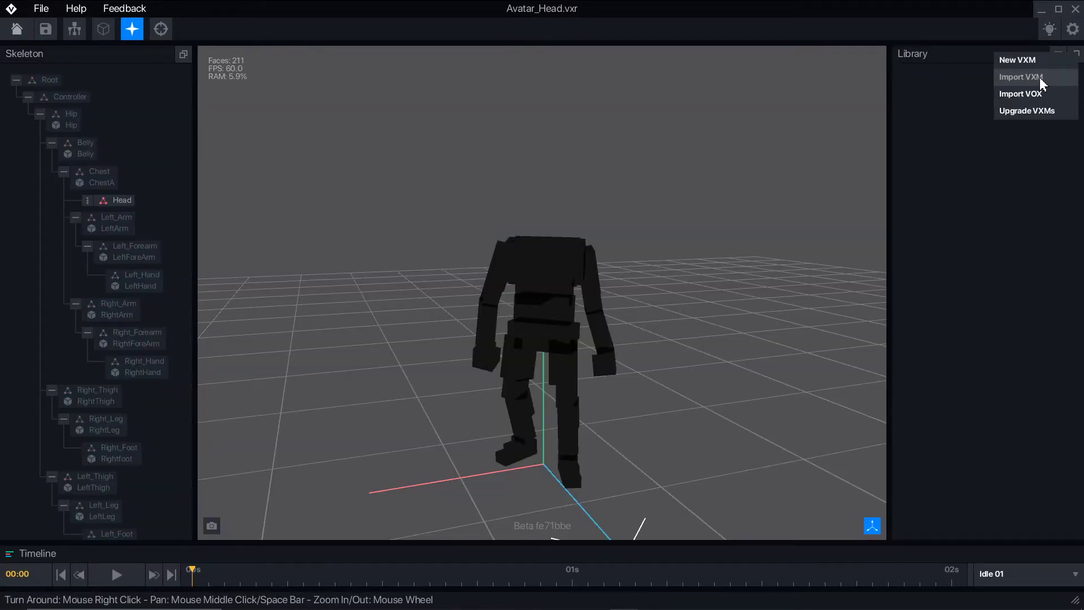
{"action": "left_click", "coordinate": [1021, 77]}
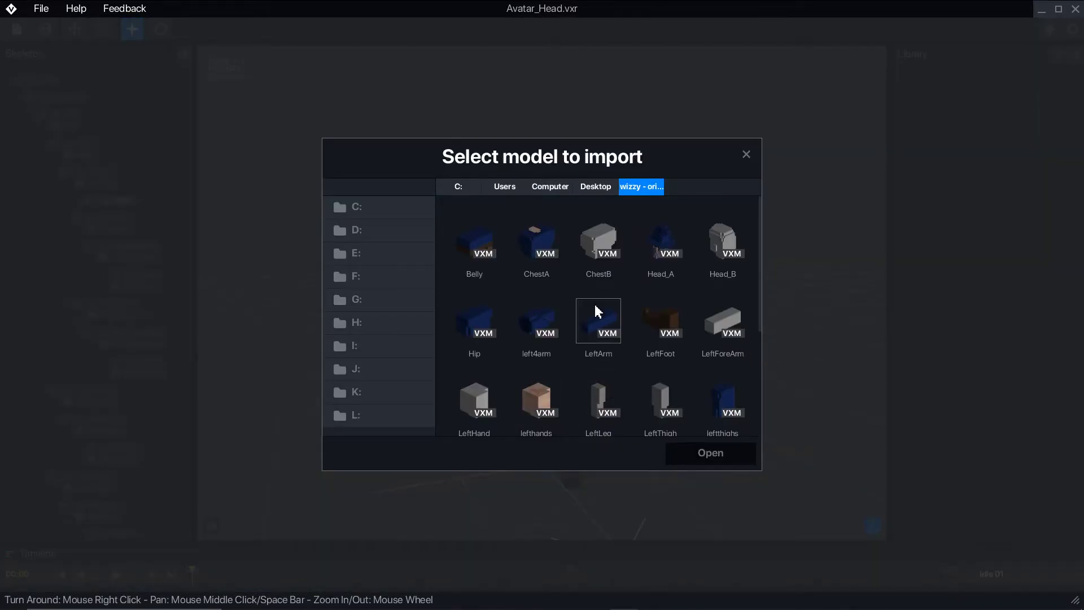
{"action": "left_click", "coordinate": [670, 249]}
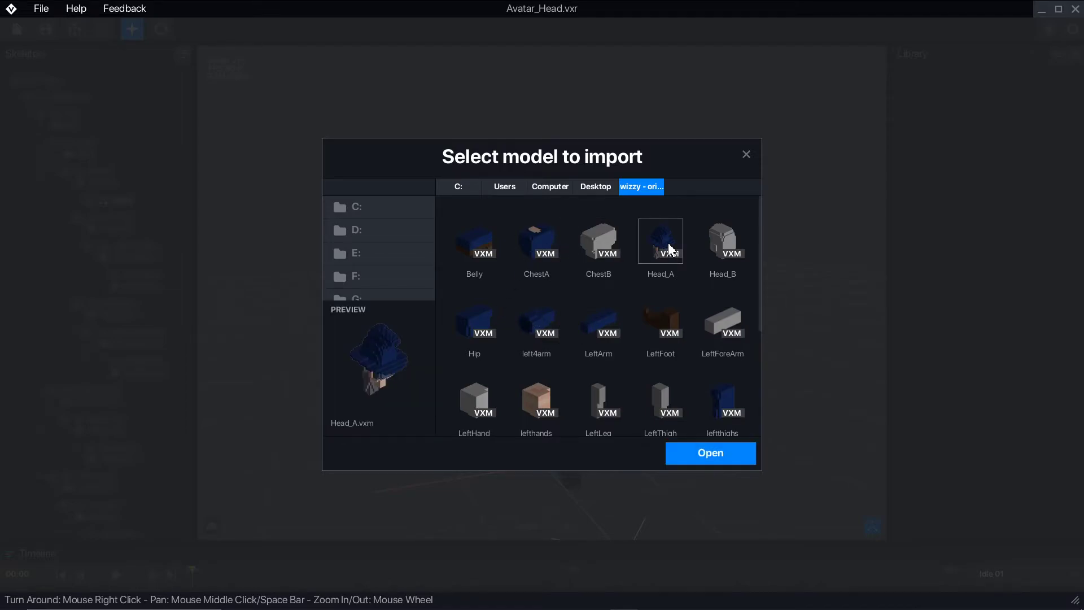
{"action": "left_click", "coordinate": [713, 456]}
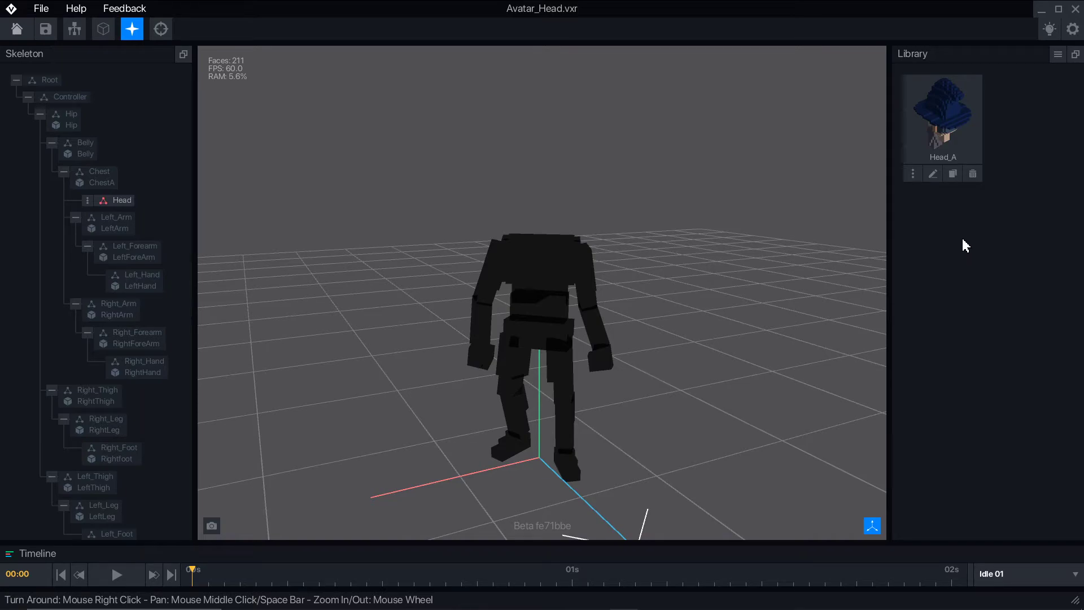
{"action": "left_click_drag", "start_coordinate": [951, 124], "coordinate": [122, 201]}
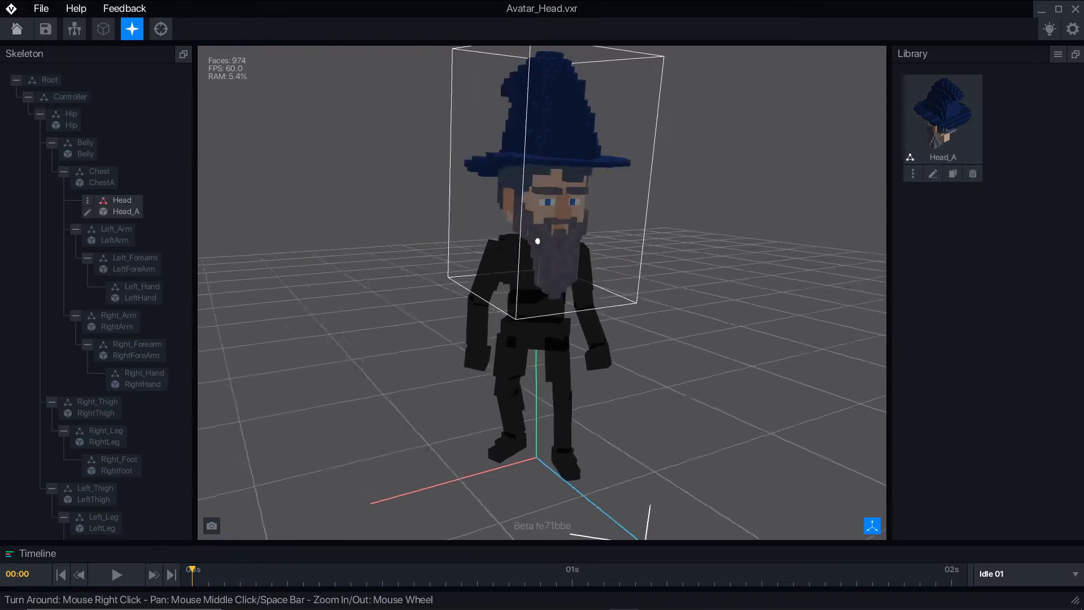
{"action": "scroll", "coordinate": [536, 242], "scroll_direction": "up", "scroll_amount": 5}
{"action": "right_click_drag", "start_coordinate": [536, 242], "coordinate": [528, 237]}
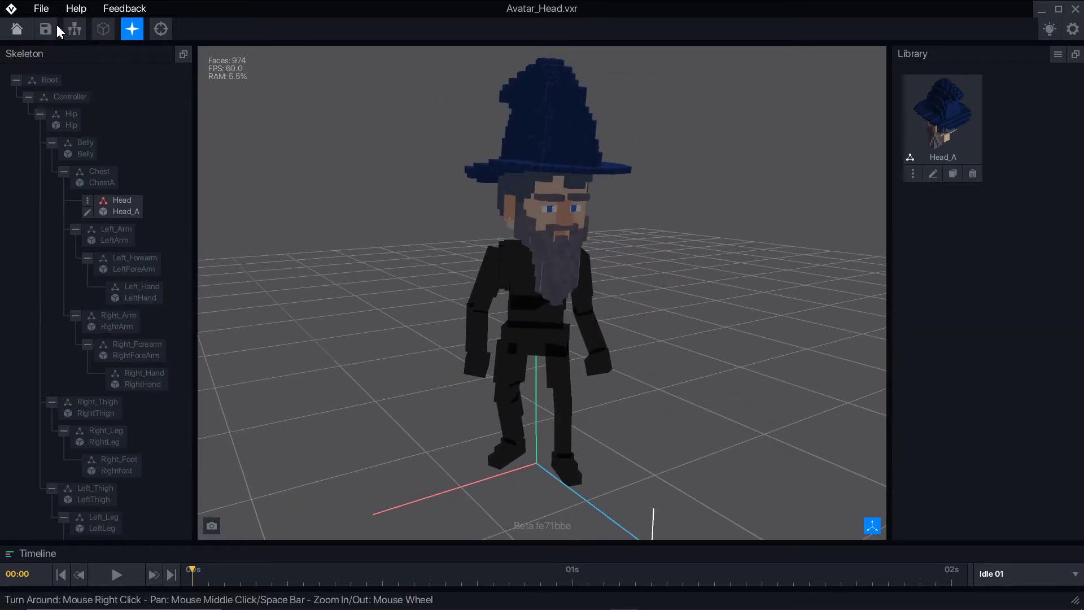
Step: Export the avatar head to the marketplace
{"action": "left_click", "coordinate": [55, 9]}
{"action": "mouse_move", "coordinate": [121, 39]}
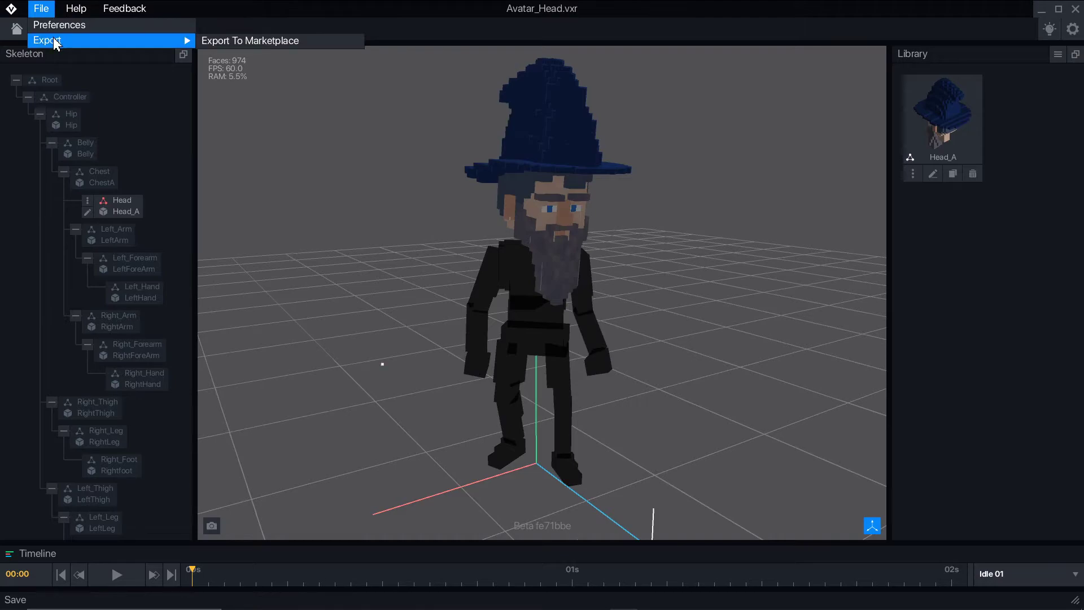
{"action": "left_click", "coordinate": [240, 45]}
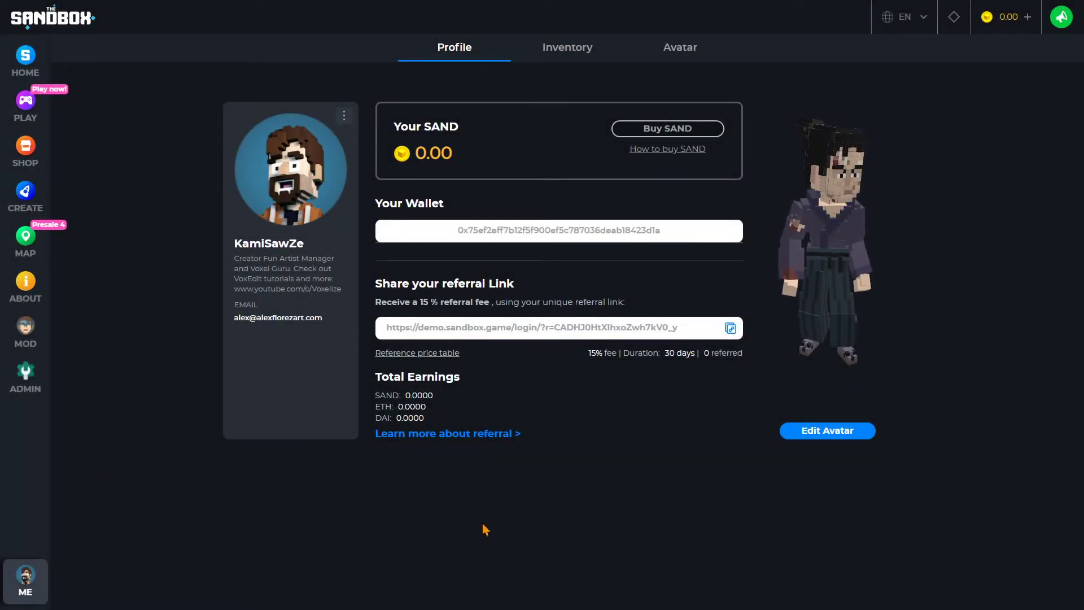
Step: In the Avatar Creator, try the Cyber Torso shirt, browse pants, then reset the avatar's look
{"action": "left_click", "coordinate": [839, 432]}
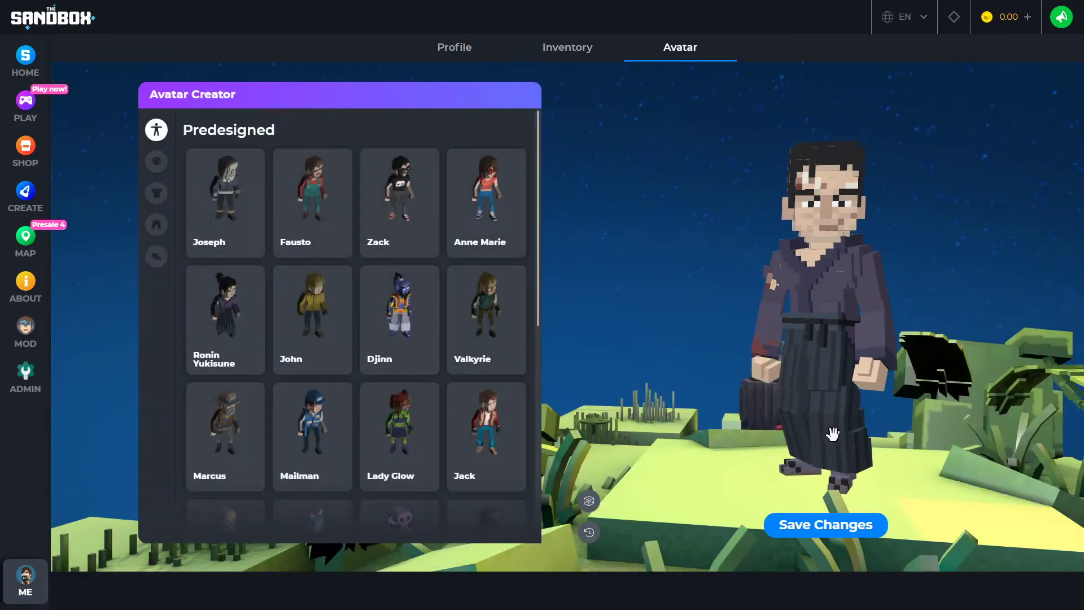
{"action": "left_click", "coordinate": [156, 193]}
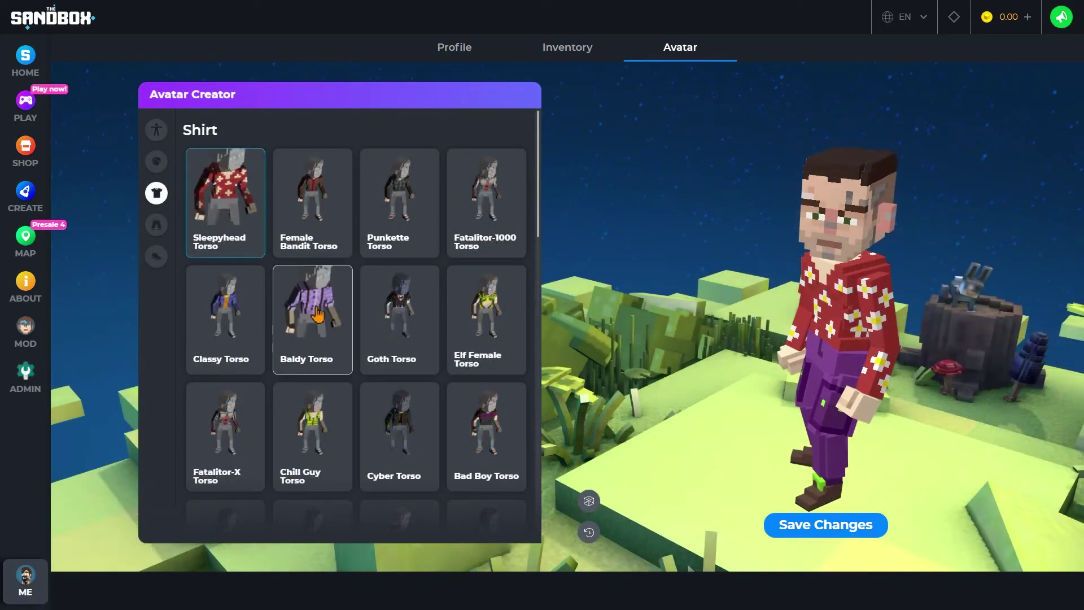
{"action": "left_click", "coordinate": [386, 432]}
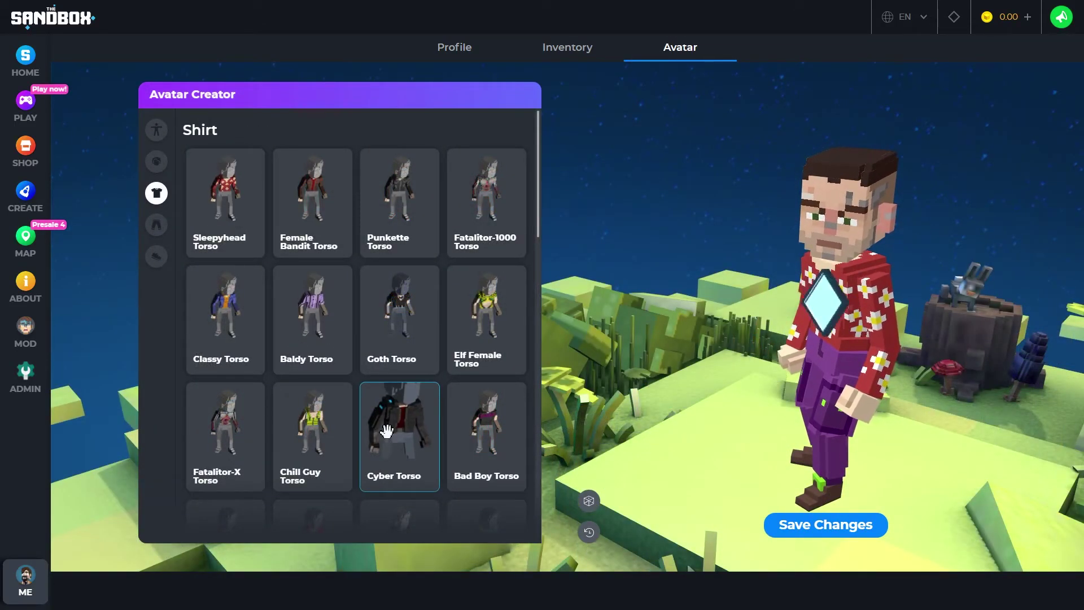
{"action": "left_click", "coordinate": [156, 225]}
{"action": "scroll", "coordinate": [310, 350], "scroll_direction": "down", "scroll_amount": 6}
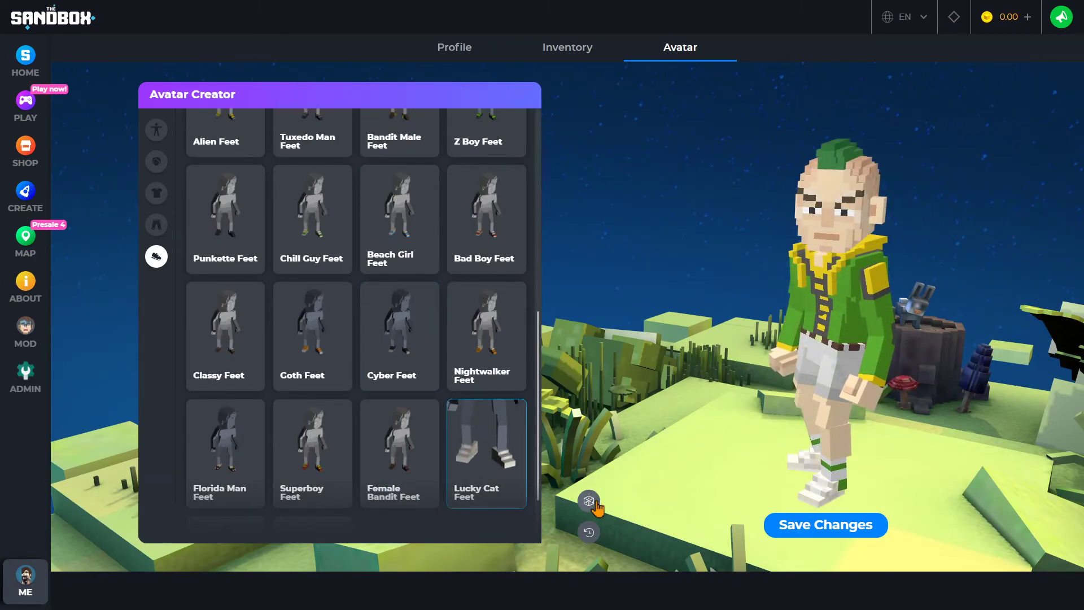
{"action": "left_click_drag", "start_coordinate": [629, 496], "coordinate": [750, 467]}
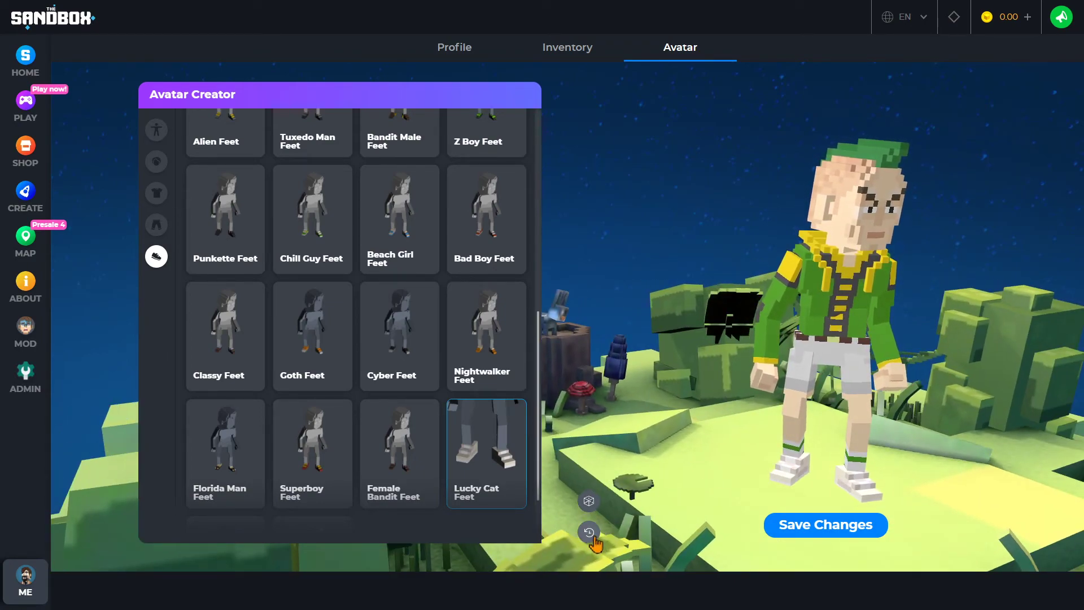
{"action": "left_click", "coordinate": [590, 531]}
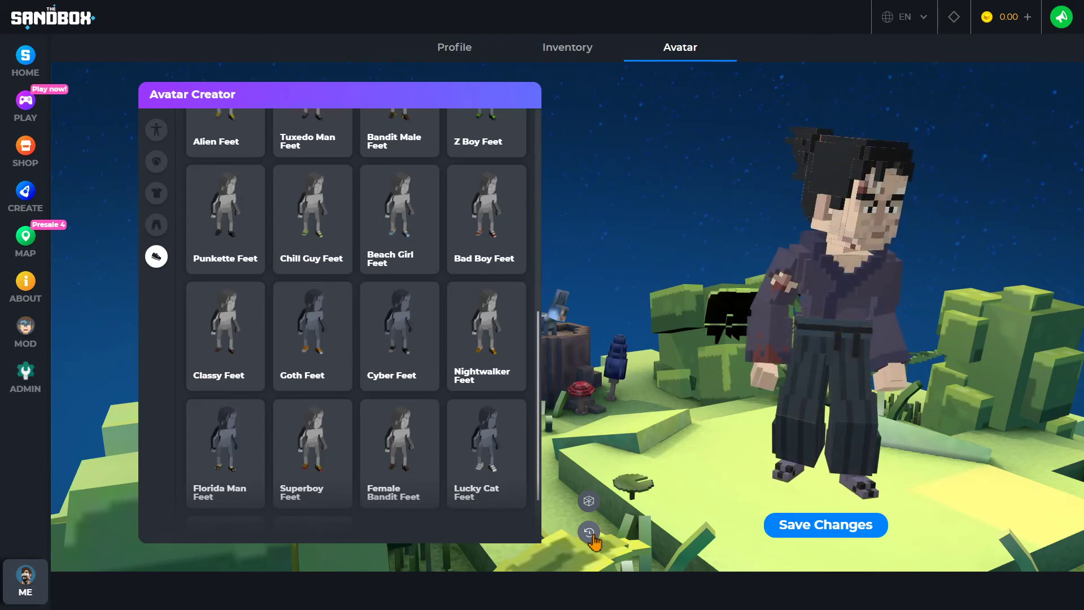